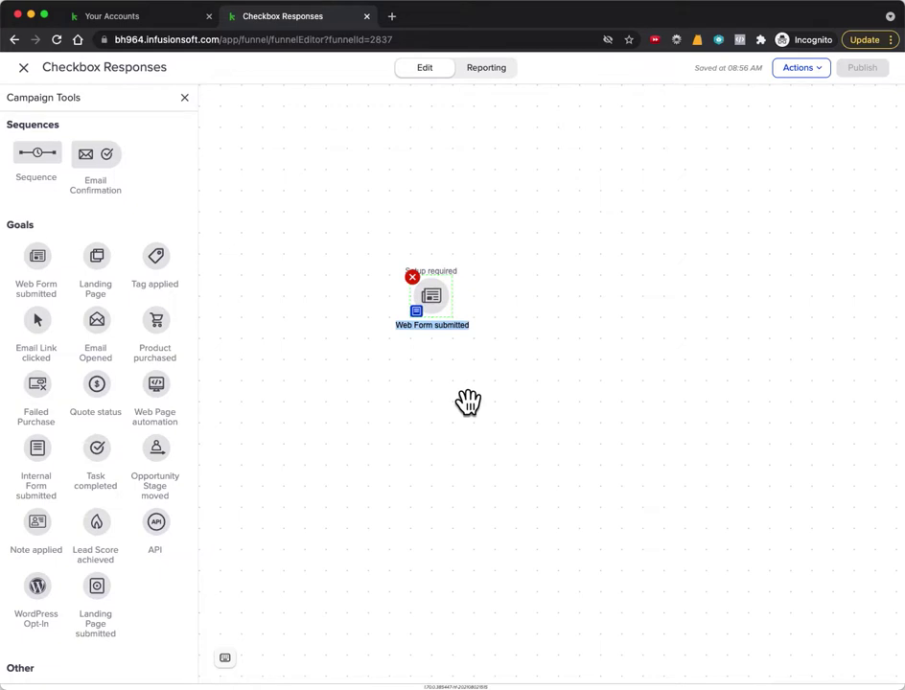
# Name the web form goal "Newsletter Optin" and open its form for editing
pyautogui.write('Newsletter Optin')
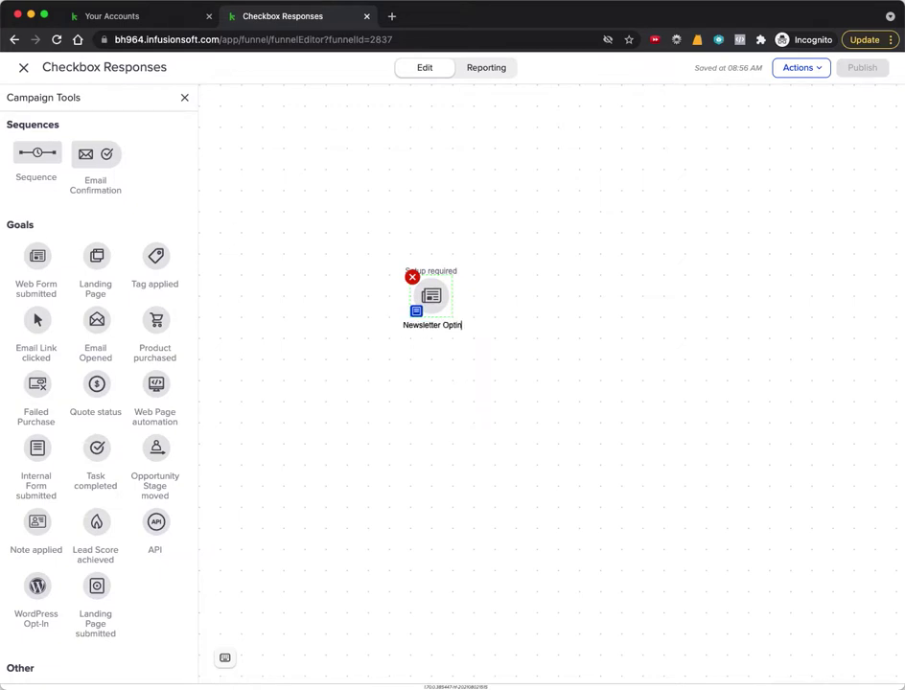
pyautogui.press('Return')
pyautogui.doubleClick(432, 300)
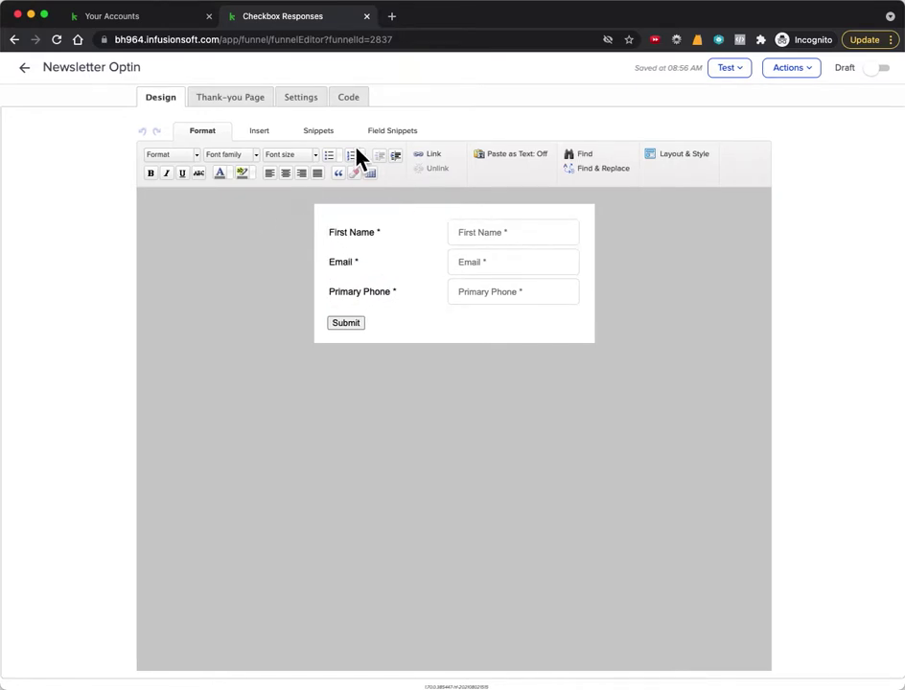
# Add a checkbox below the Primary Phone field, labelled "Check here if you'd like information about our Awesome Widget"
pyautogui.click(391, 132)
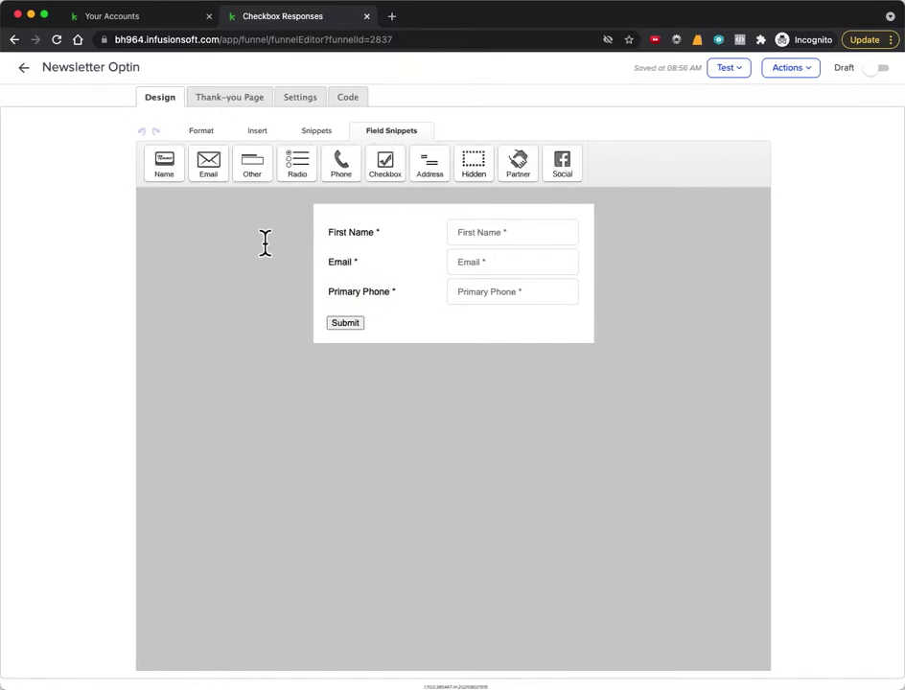
pyautogui.moveTo(396, 182); pyautogui.dragTo(392, 323)
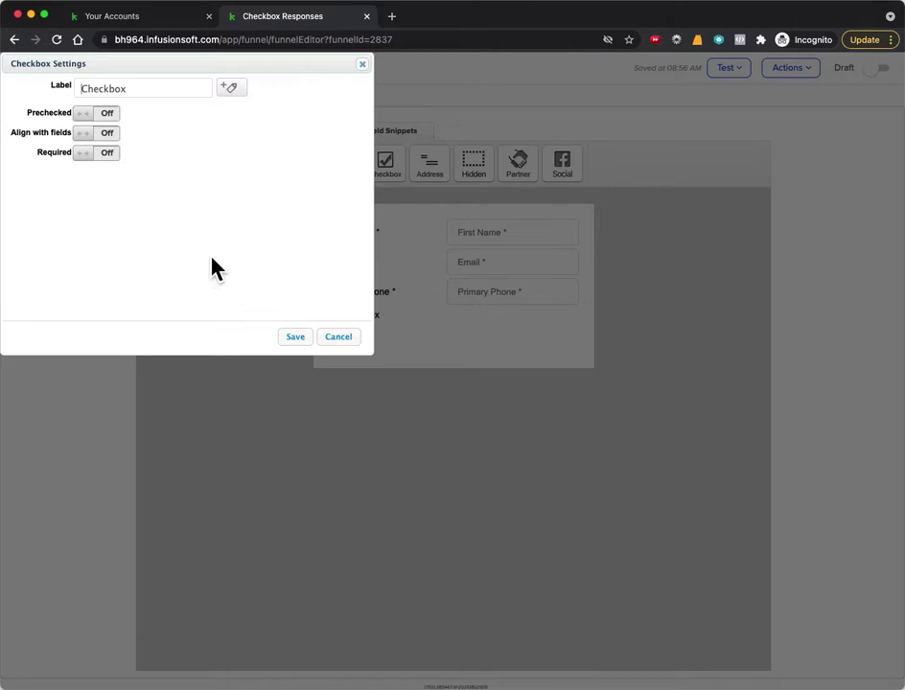
pyautogui.doubleClick(102, 92)
pyautogui.write("Check here if you'd like information about o")
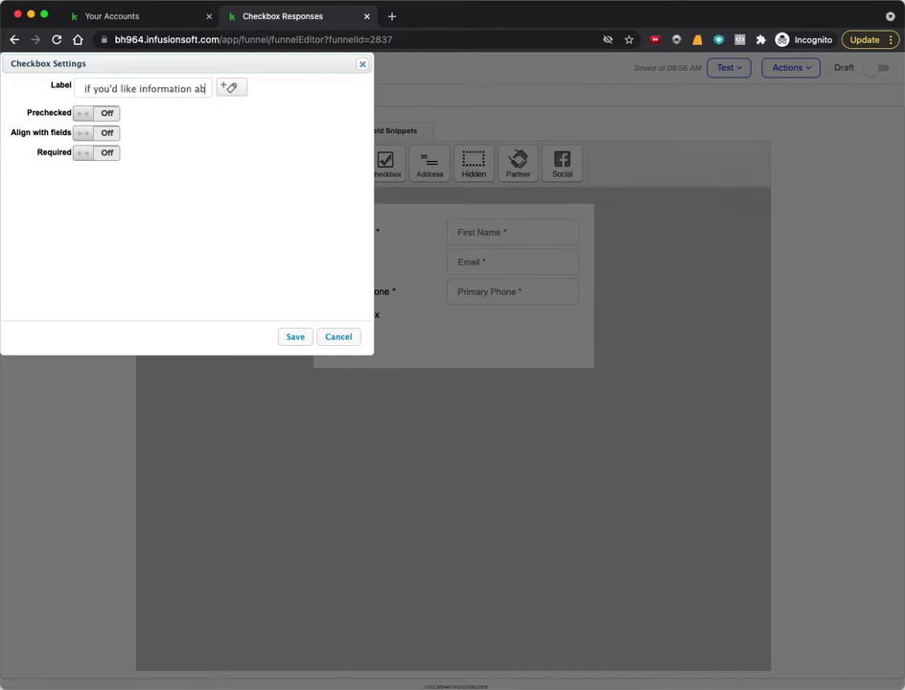
pyautogui.write('ur Awesom')
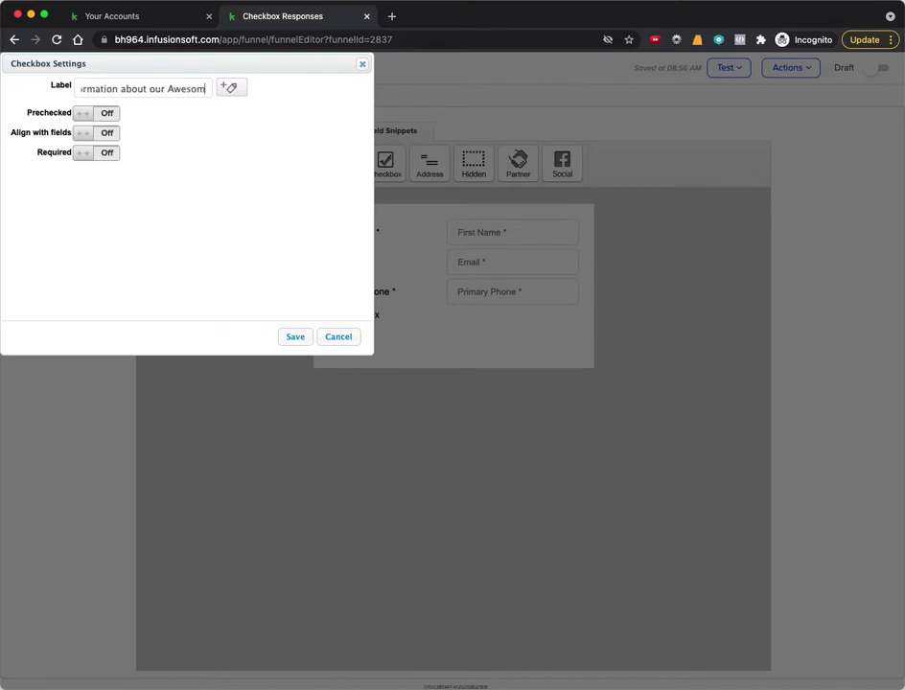
pyautogui.write('e Widget')
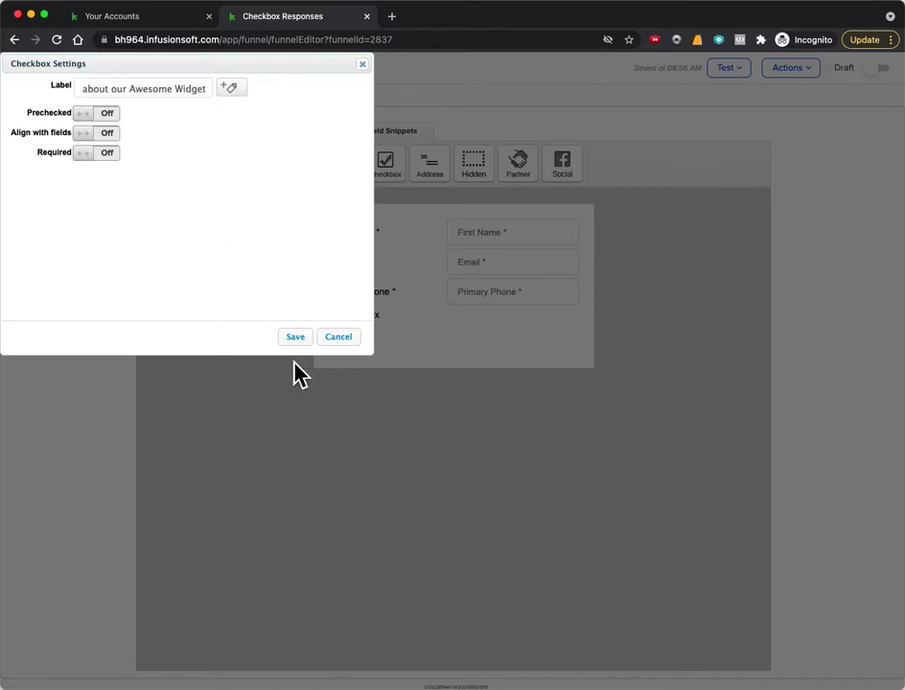
pyautogui.click(293, 337)
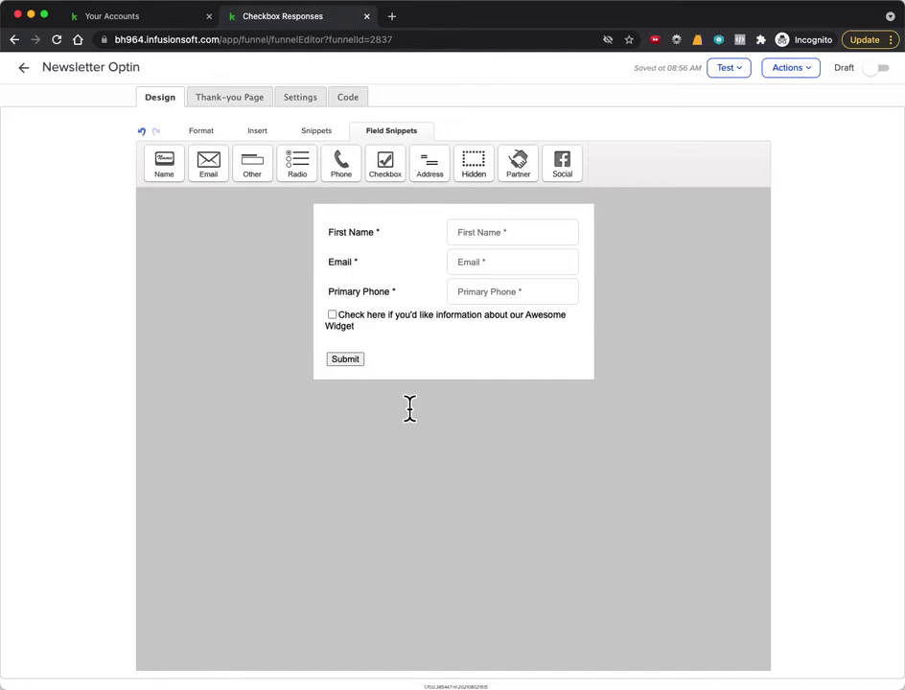
# Create the tag "Trigger - Awesome Widget Information Request - Start" and have the Awesome Widget checkbox apply it when selected
pyautogui.click(343, 322)
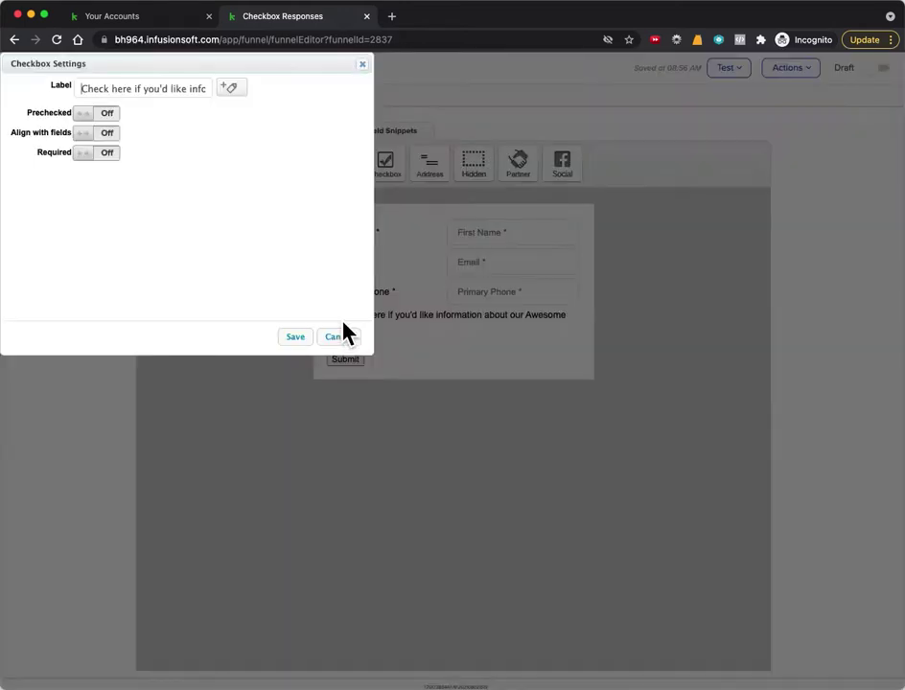
pyautogui.click(231, 88)
pyautogui.click(206, 146)
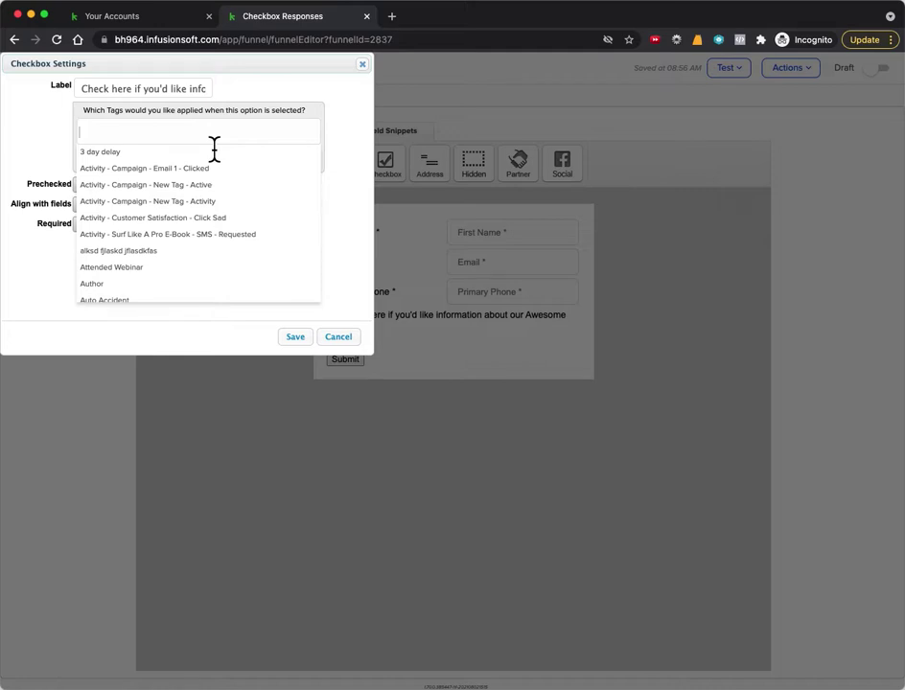
pyautogui.write('Trigger - Awesome Product Infom')
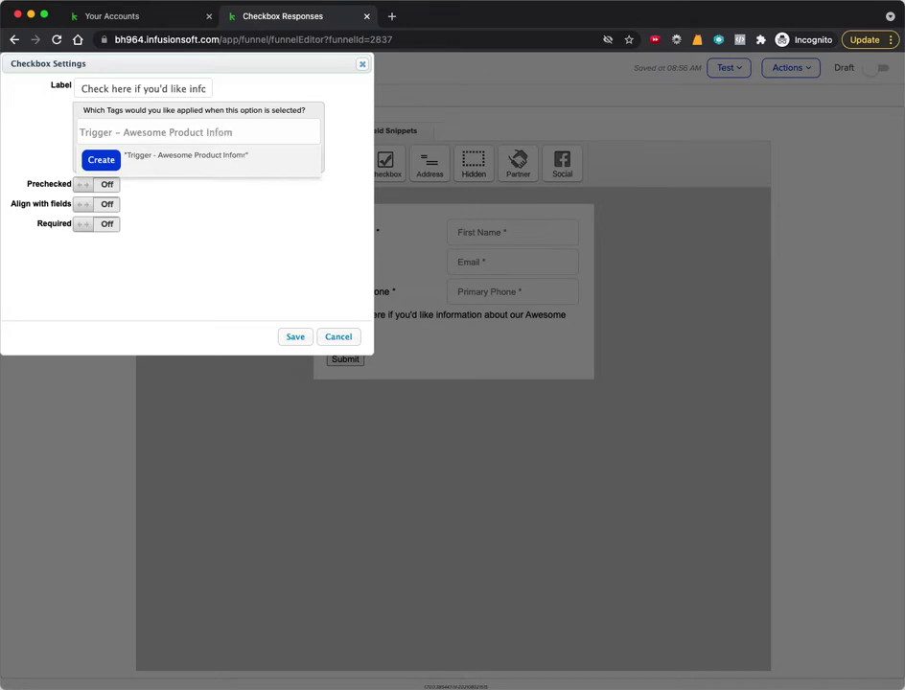
pyautogui.press('BackSpace')
pyautogui.press('BackSpace')
pyautogui.press('BackSpace')
pyautogui.press('BackSpace')
pyautogui.press('BackSpace')
pyautogui.press('BackSpace')
pyautogui.press('BackSpace')
pyautogui.press('BackSpace')
pyautogui.press('BackSpace')
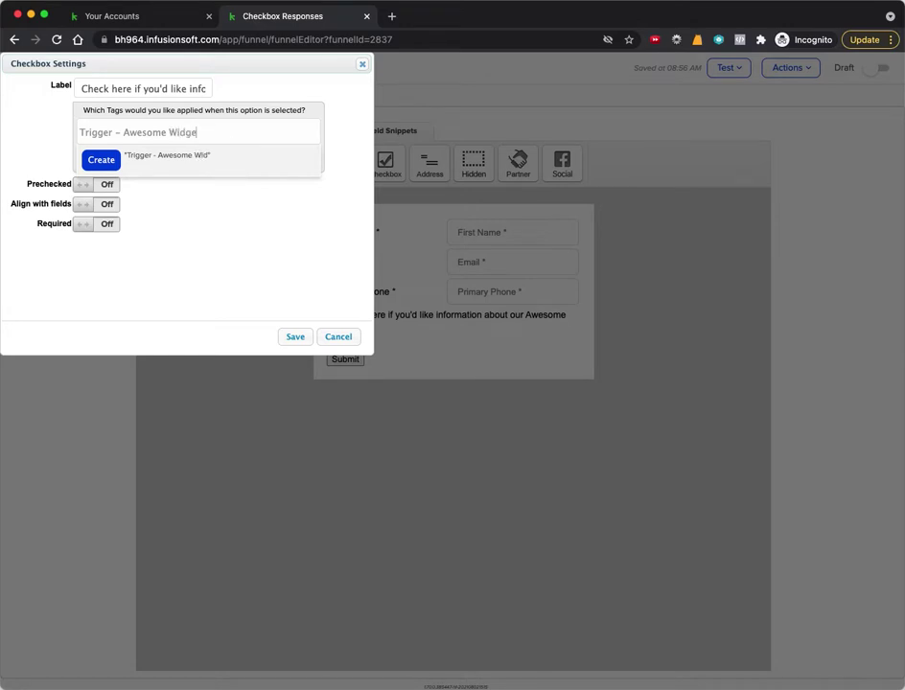
pyautogui.write('mation Reque')
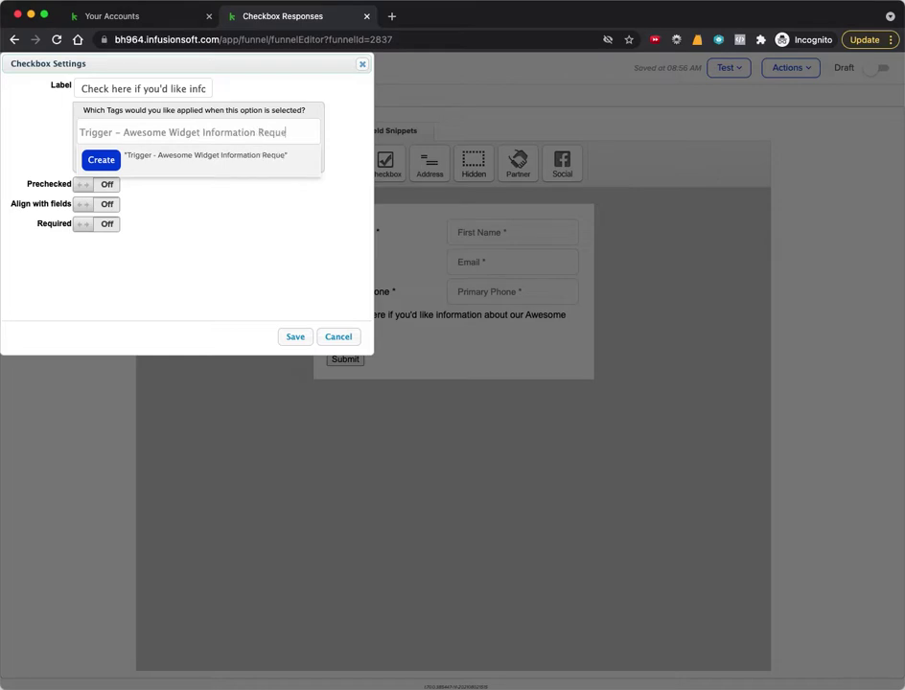
pyautogui.write('tart')
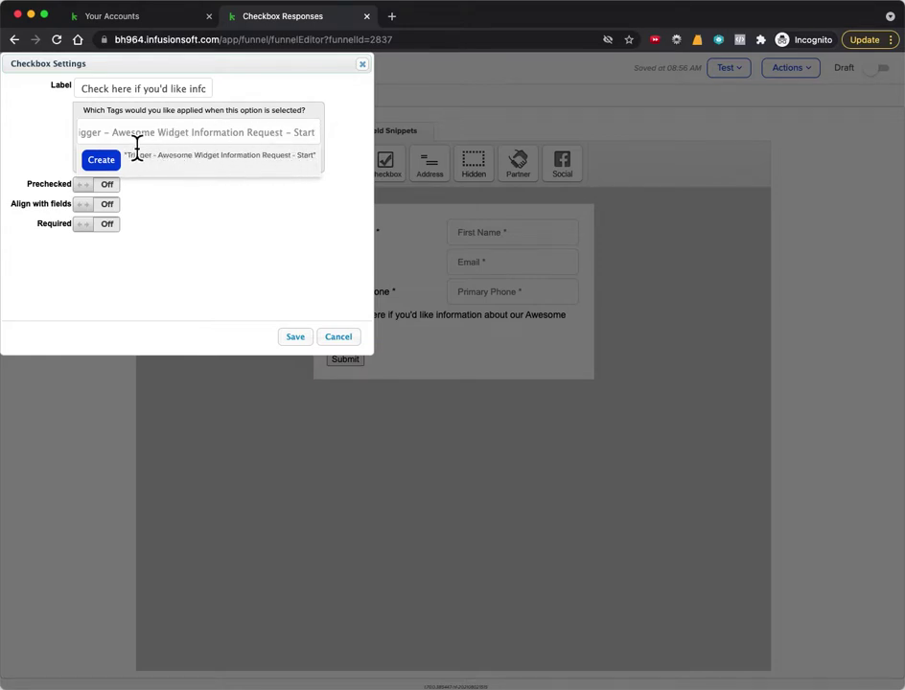
pyautogui.click(103, 177)
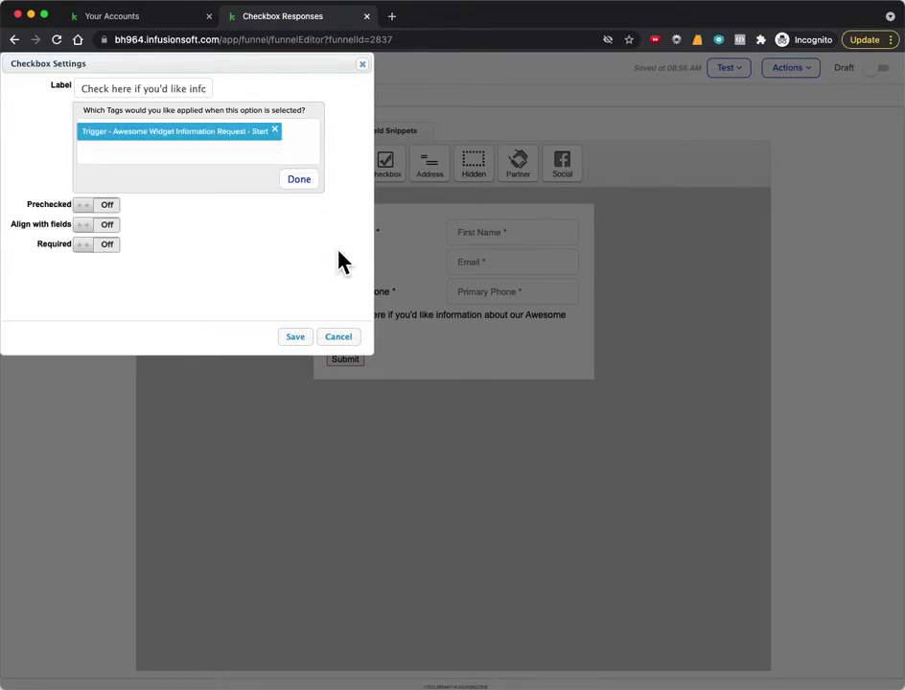
pyautogui.click(297, 182)
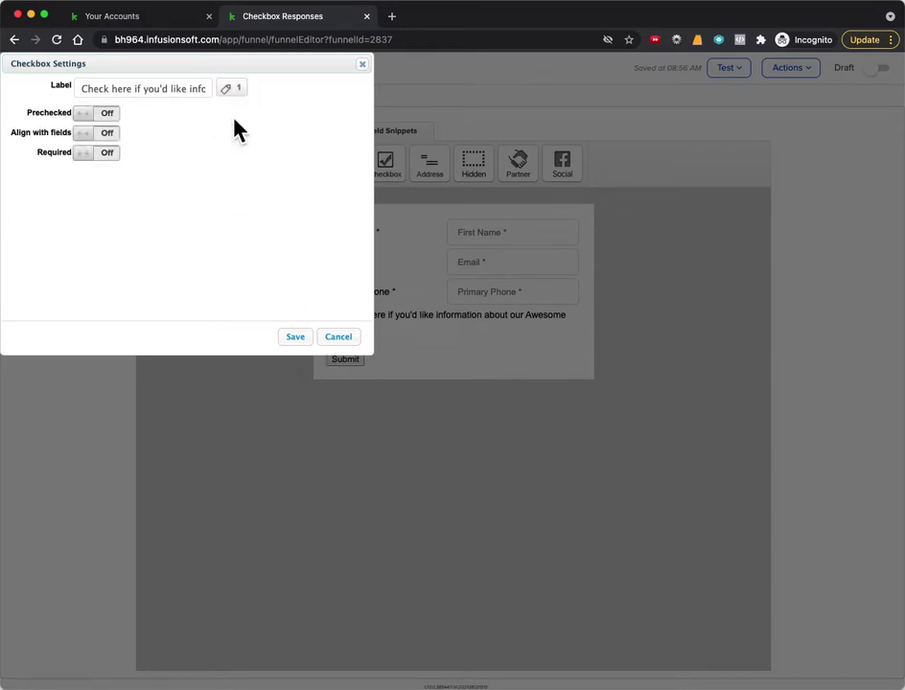
pyautogui.click(287, 343)
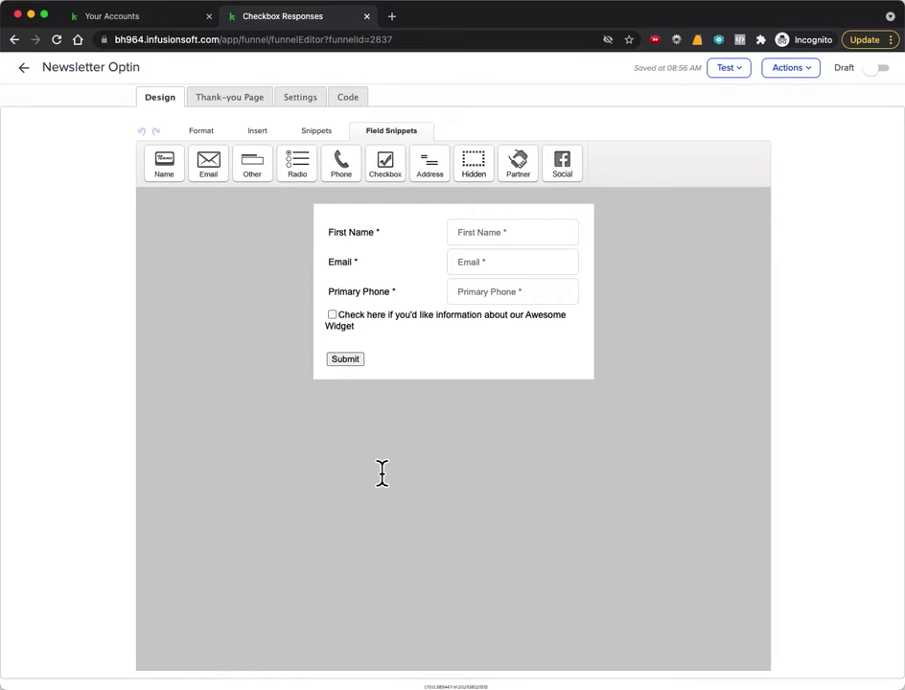
# Remove the "Trigger - Awesome Widget Information Request - Start" tag from the Awesome Widget checkbox and save its settings
pyautogui.doubleClick(336, 324)
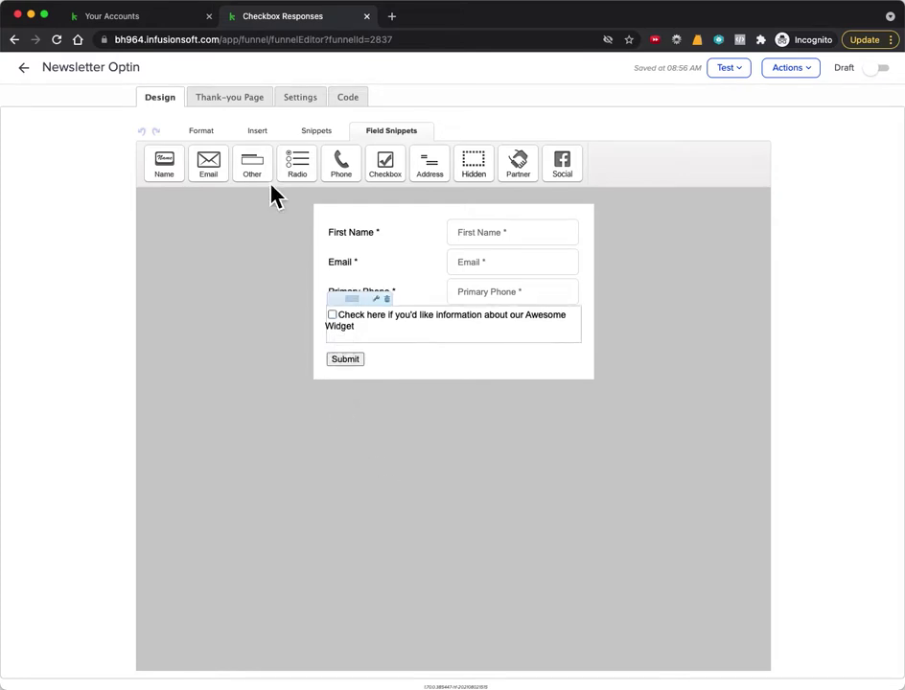
pyautogui.click(235, 88)
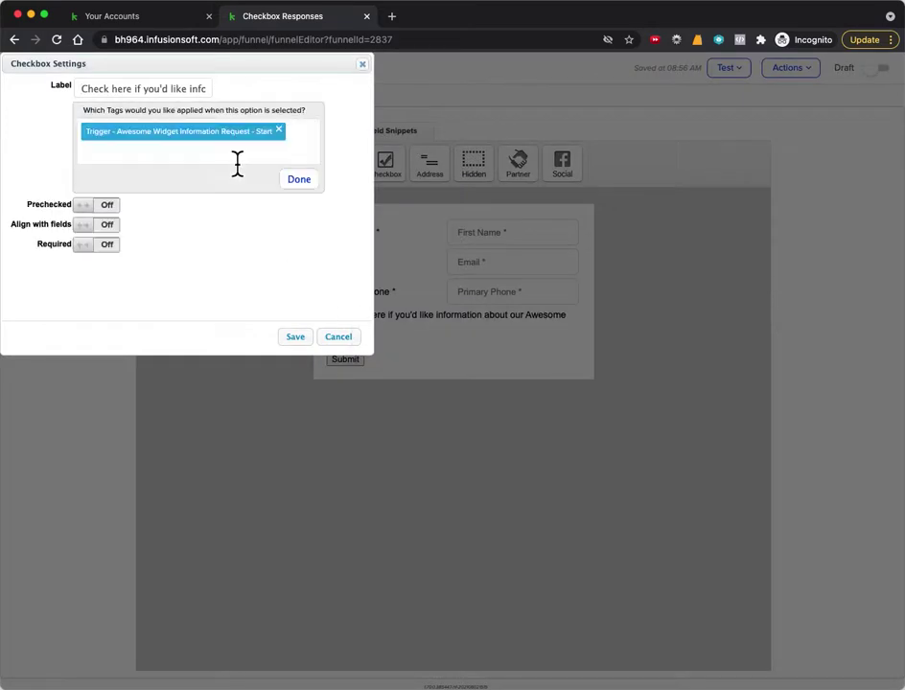
pyautogui.click(279, 129)
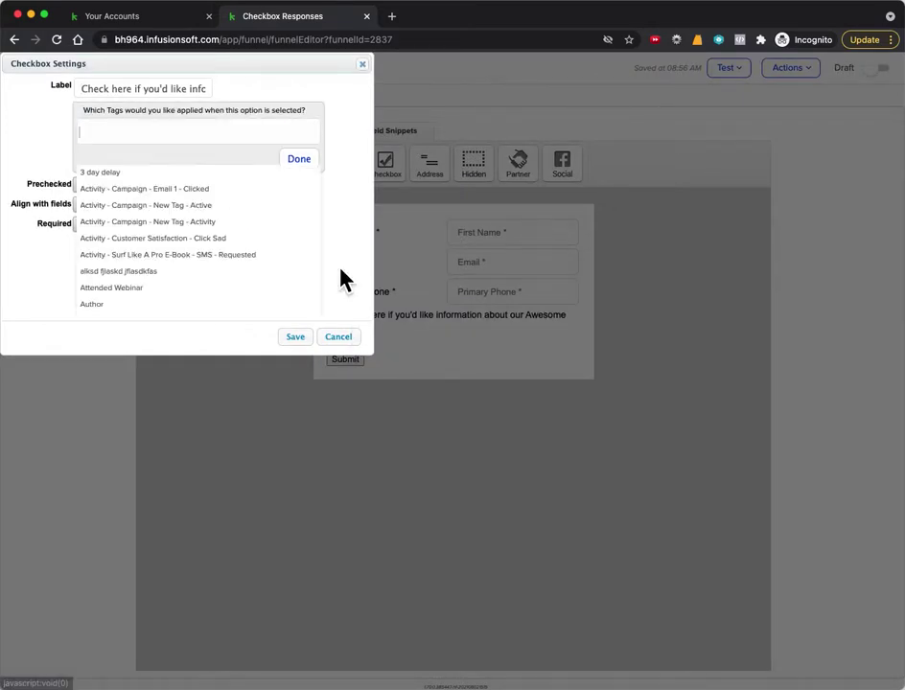
pyautogui.click(303, 159)
pyautogui.click(294, 337)
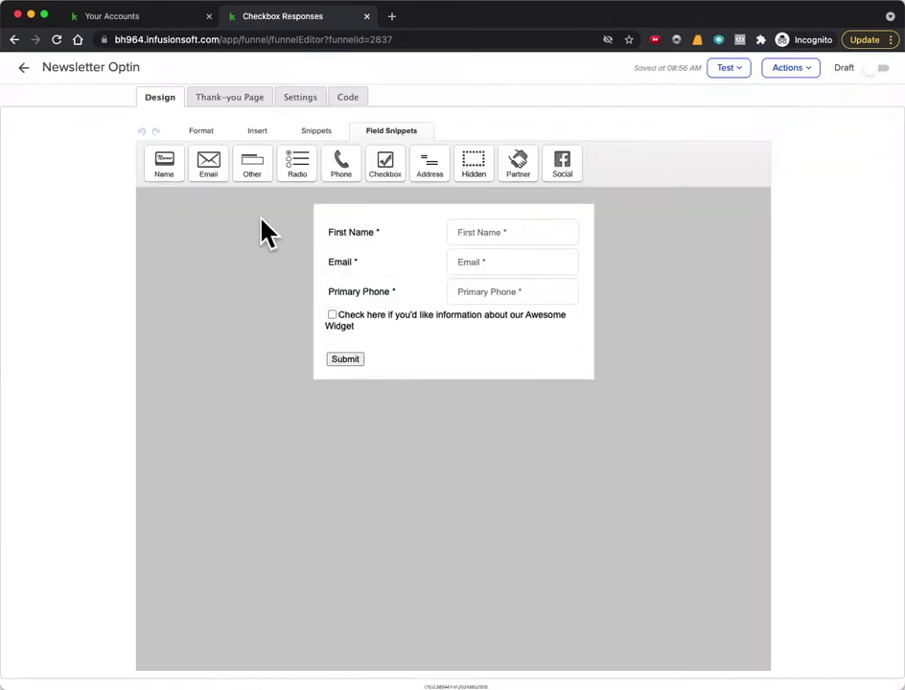
# Back on the campaign canvas, add a sequence named "Add to Newsletter List" and connect the Newsletter Optin form to it
pyautogui.click(23, 67)
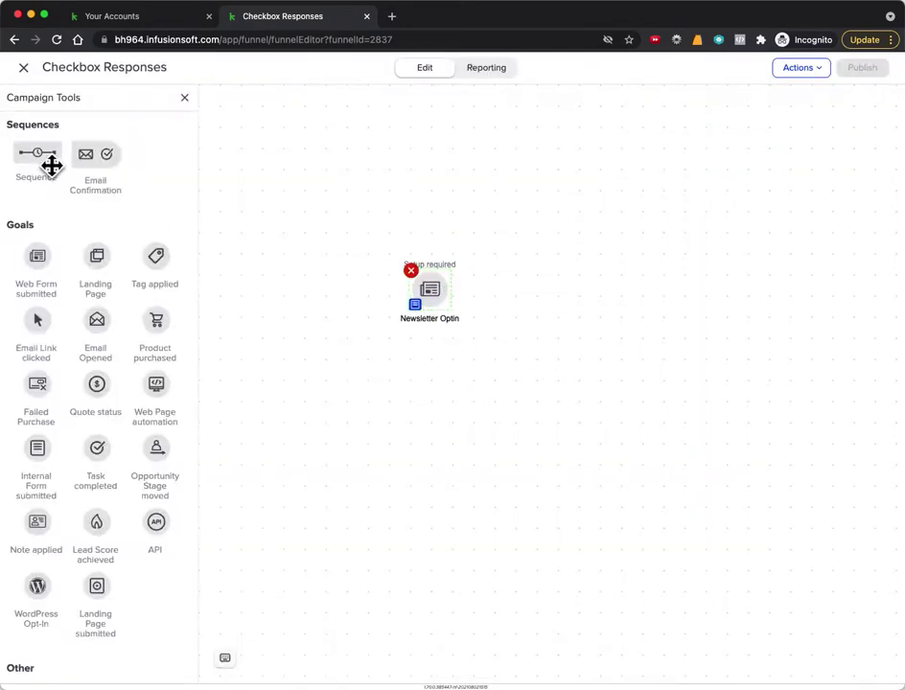
pyautogui.moveTo(51, 162); pyautogui.dragTo(551, 289)
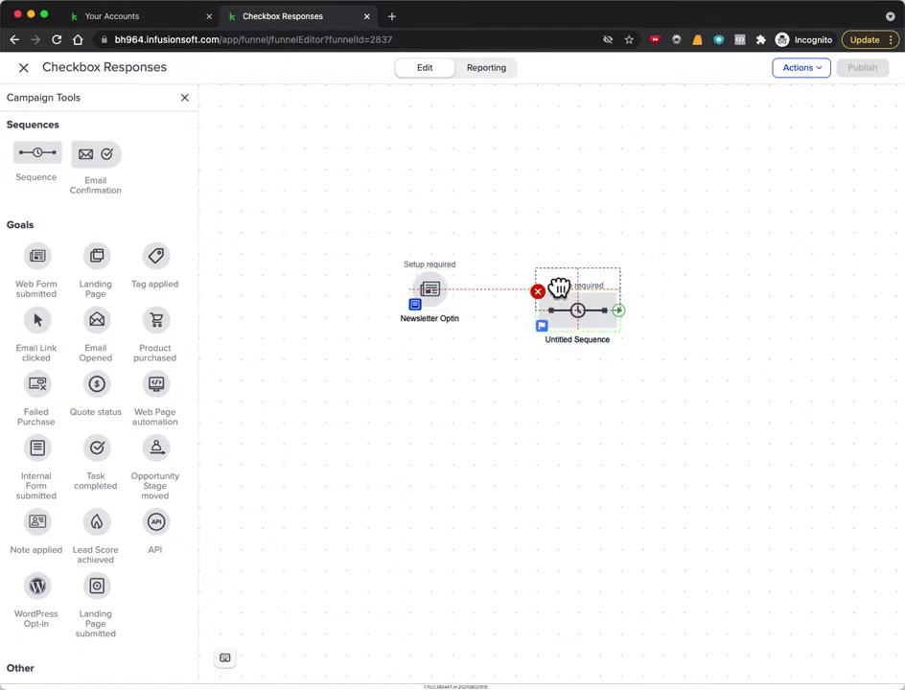
pyautogui.moveTo(449, 293); pyautogui.dragTo(573, 314)
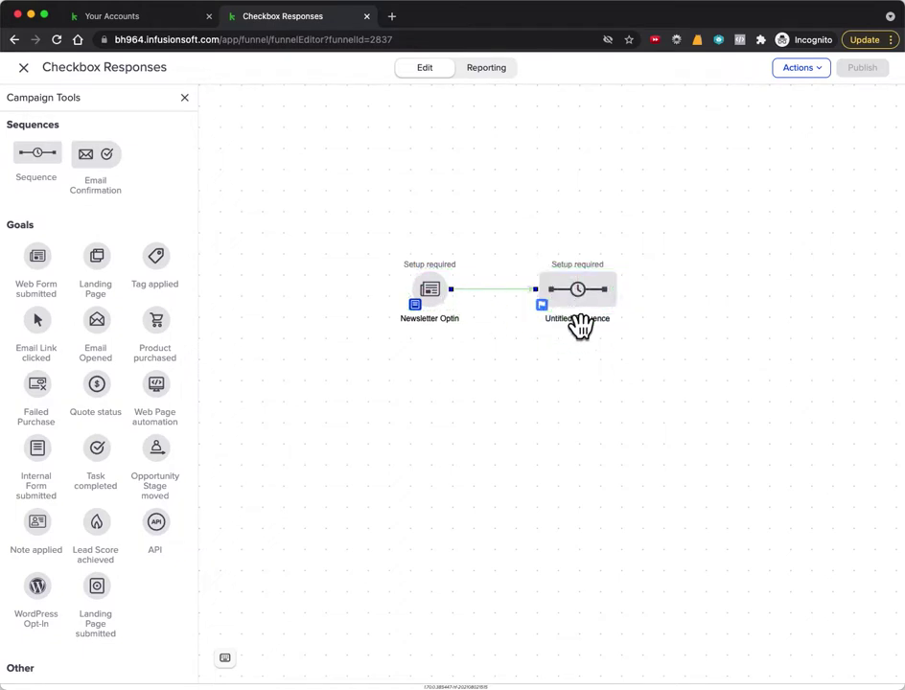
pyautogui.doubleClick(578, 320)
pyautogui.write('Add to Newsletter List')
pyautogui.click(706, 469)
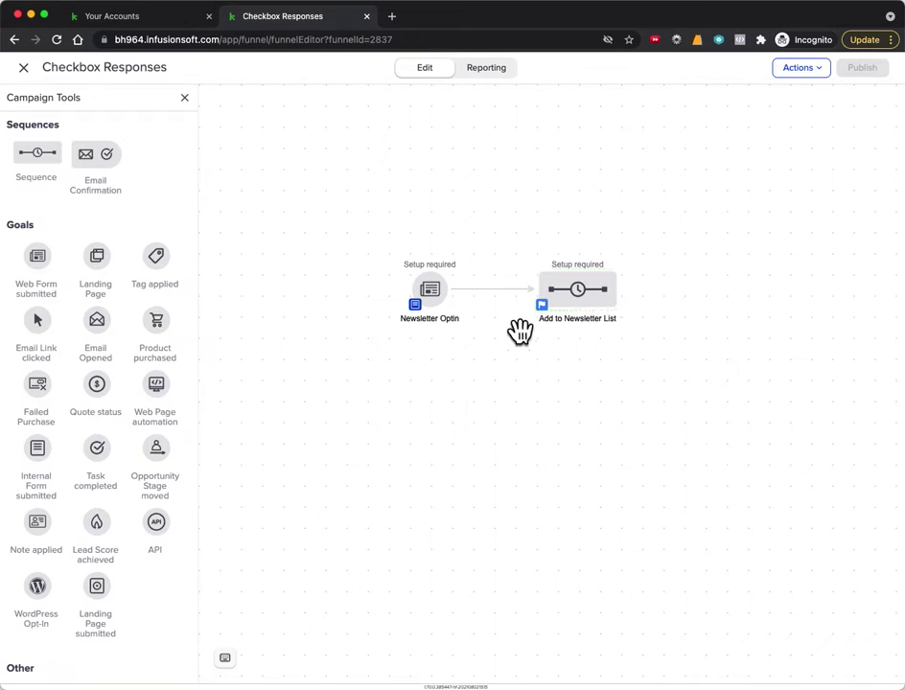
# Add a second sequence named "Start The Awesome Widget Information Sequence" below the first and connect the Newsletter Optin form to it
pyautogui.moveTo(38, 155); pyautogui.dragTo(550, 359)
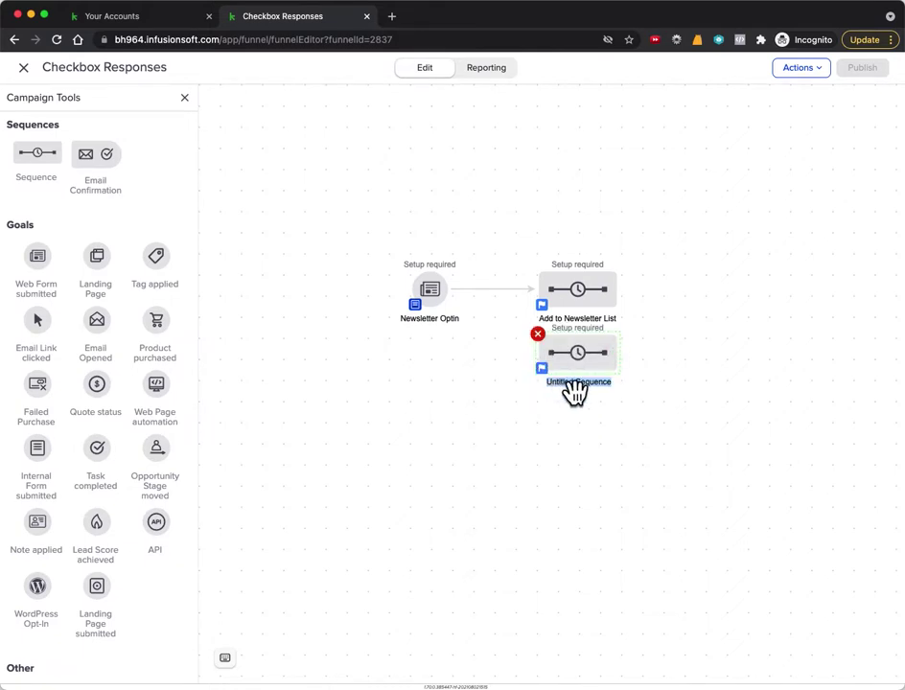
pyautogui.write('Start The Awesome Widget Information Sequence')
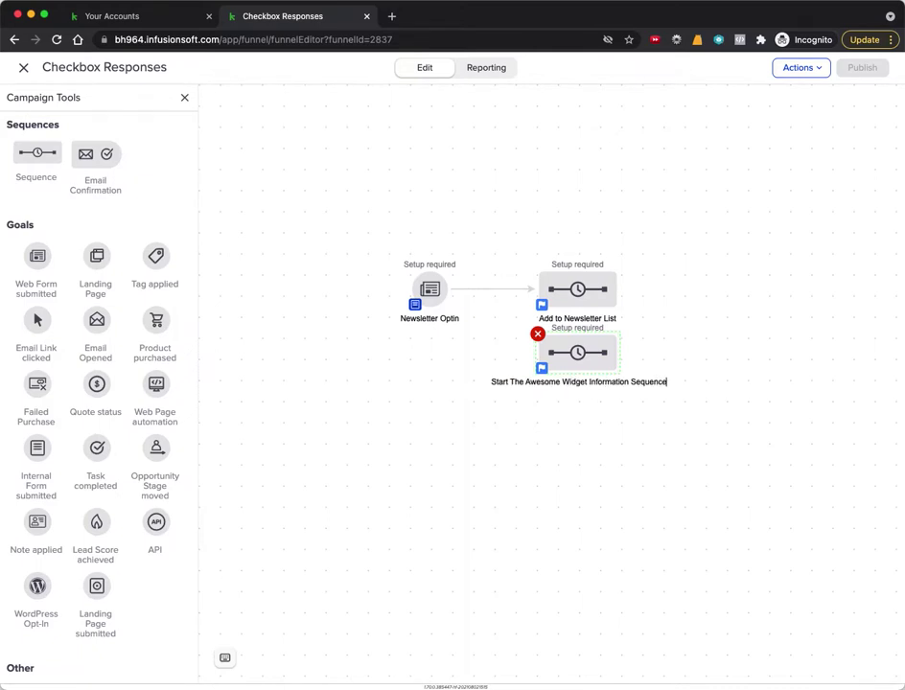
pyautogui.click(608, 448)
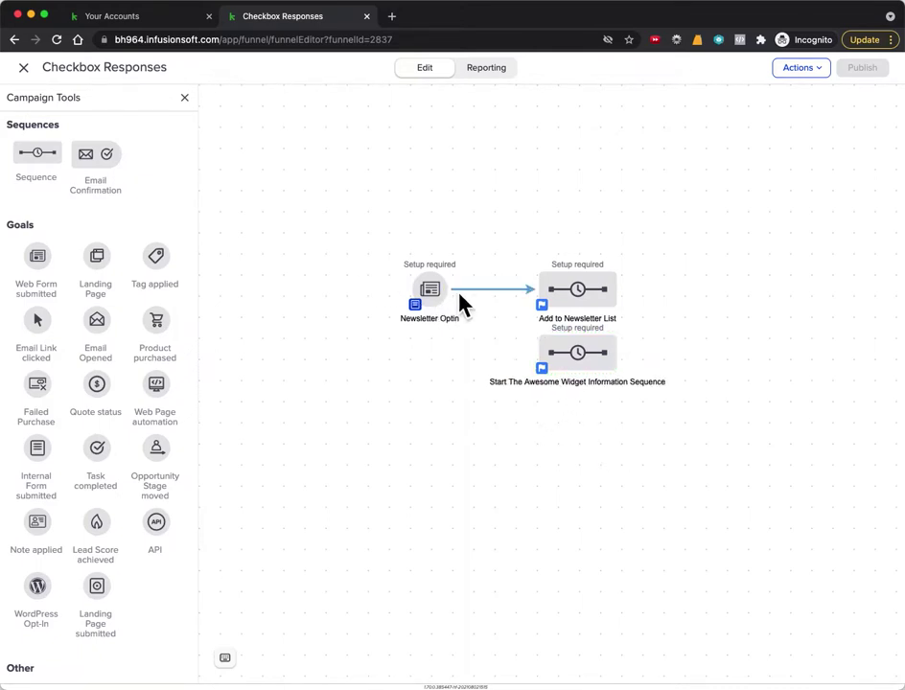
pyautogui.moveTo(452, 306); pyautogui.dragTo(579, 362)
# Open the decision diamond after the Newsletter Optin form and add a Form Submission's rule for the Start The Awesome Widget Information Sequence
pyautogui.click(484, 290)
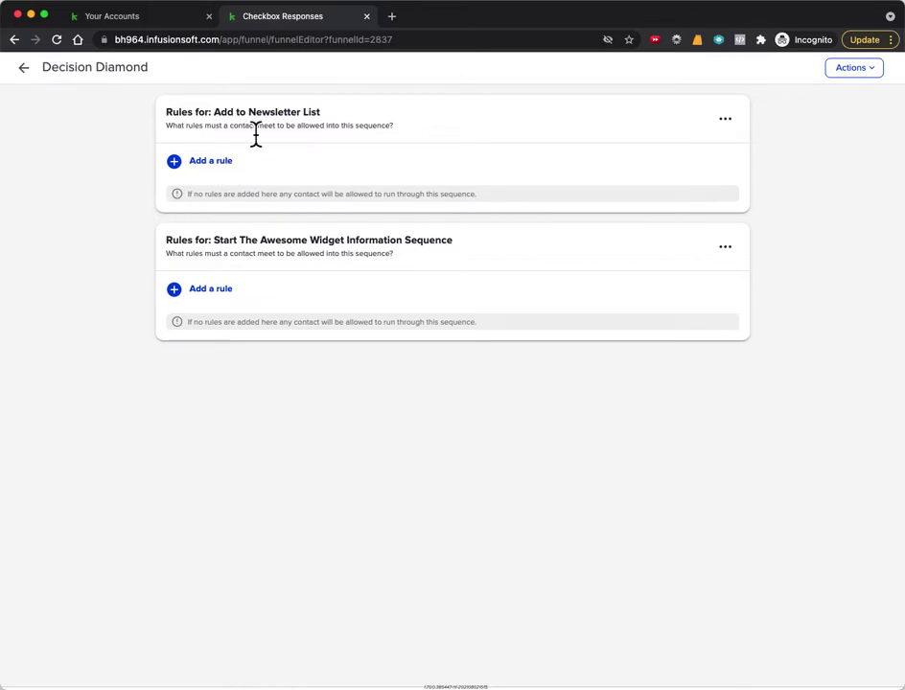
pyautogui.moveTo(215, 112); pyautogui.dragTo(343, 133)
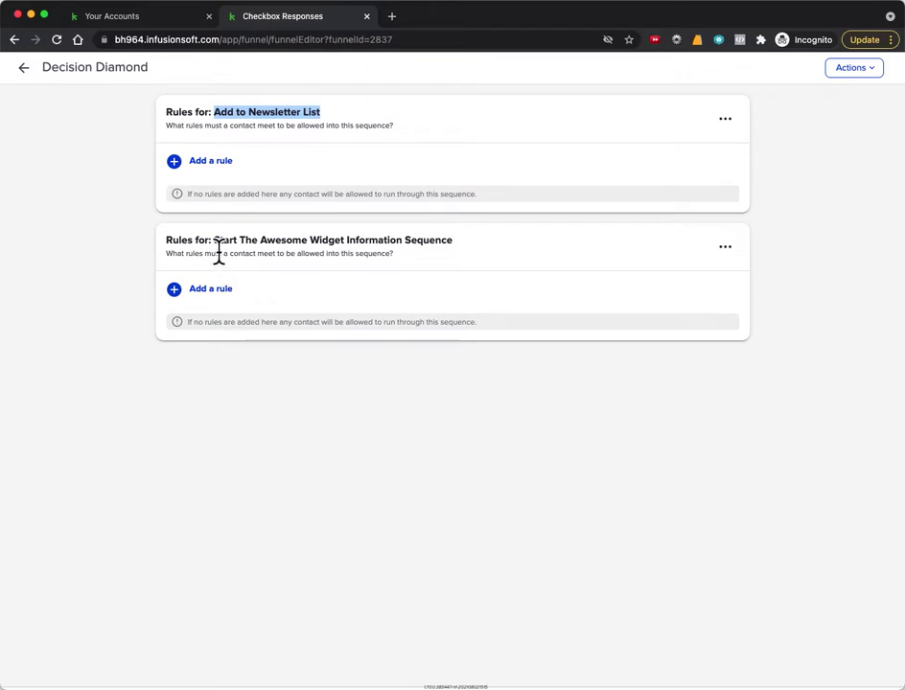
pyautogui.moveTo(214, 240); pyautogui.dragTo(476, 259)
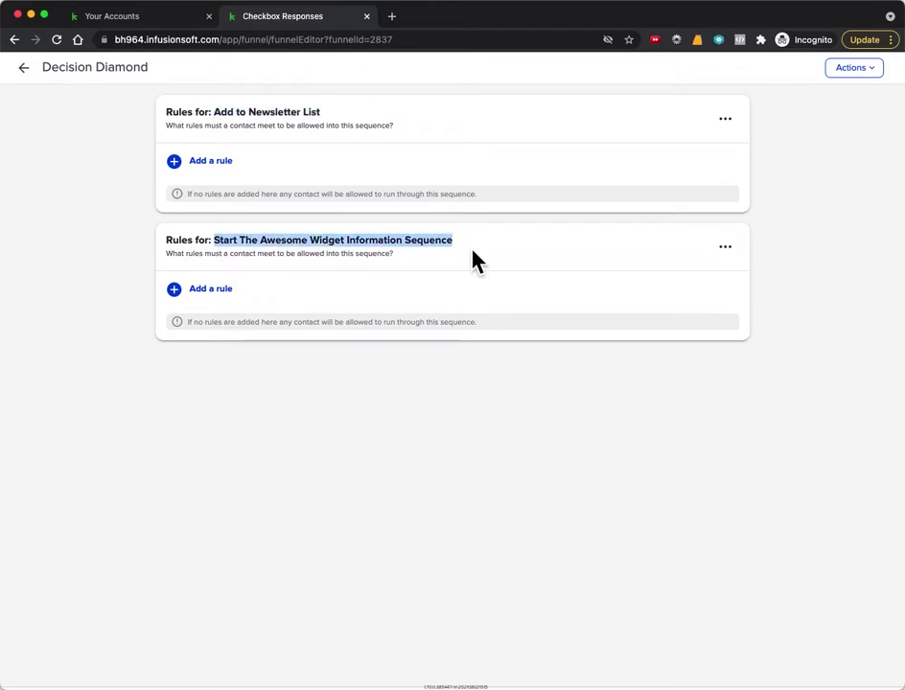
pyautogui.click(210, 291)
pyautogui.click(232, 302)
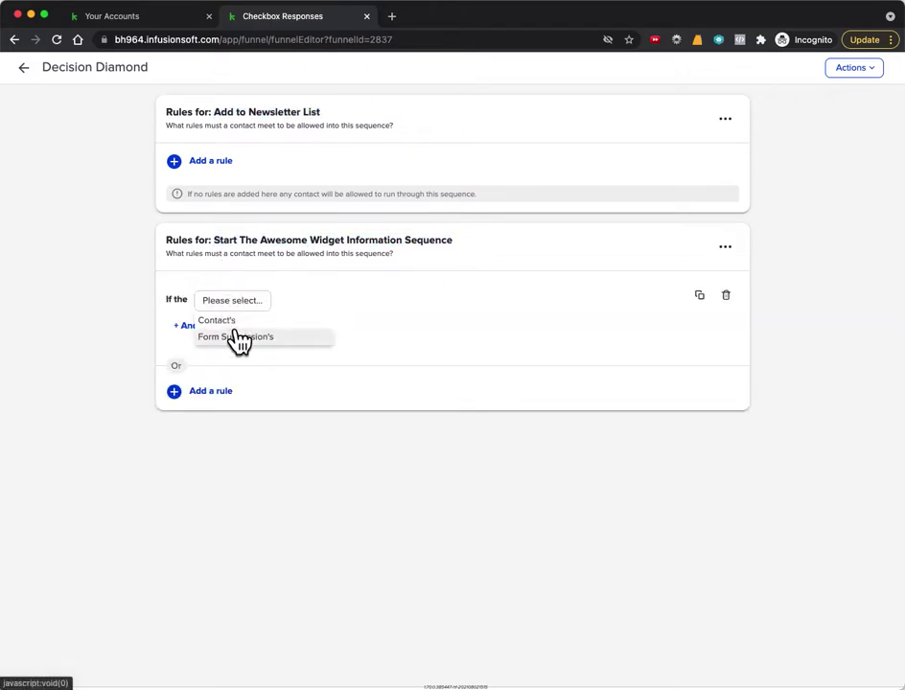
pyautogui.click(230, 337)
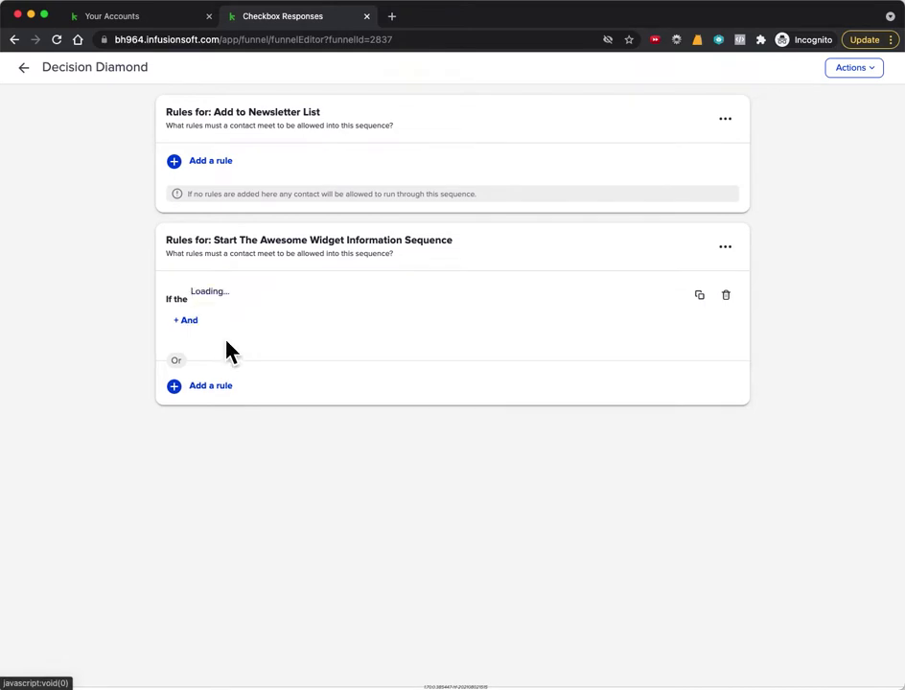
# Make the rule require that the Option "Check here if you'd like information about our Awesome Widget" is selected, and return to the campaign canvas
pyautogui.click(316, 305)
pyautogui.click(347, 319)
pyautogui.click(393, 303)
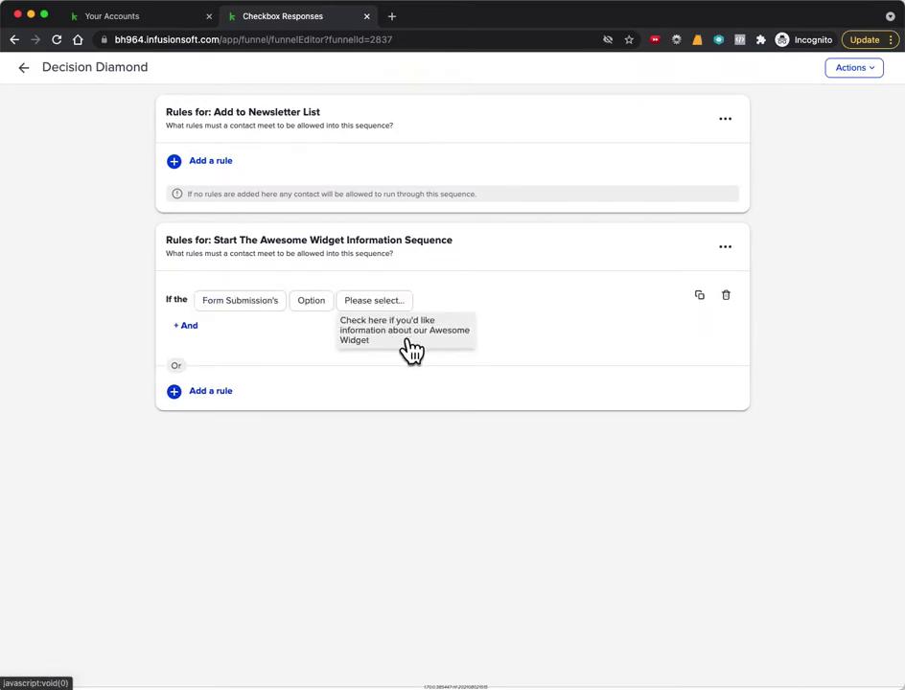
pyautogui.click(402, 344)
pyautogui.click(525, 302)
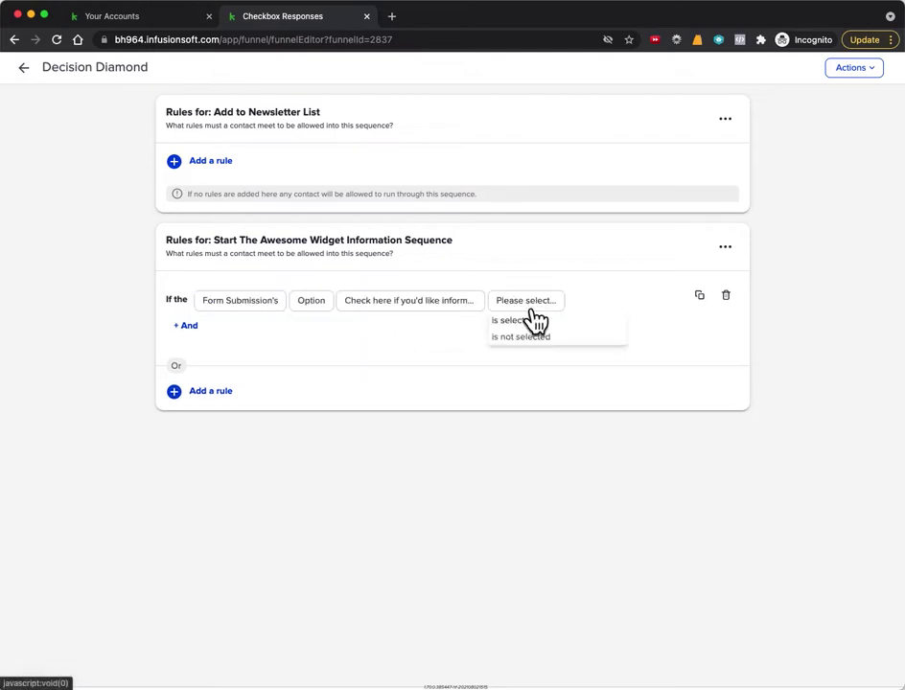
pyautogui.click(533, 322)
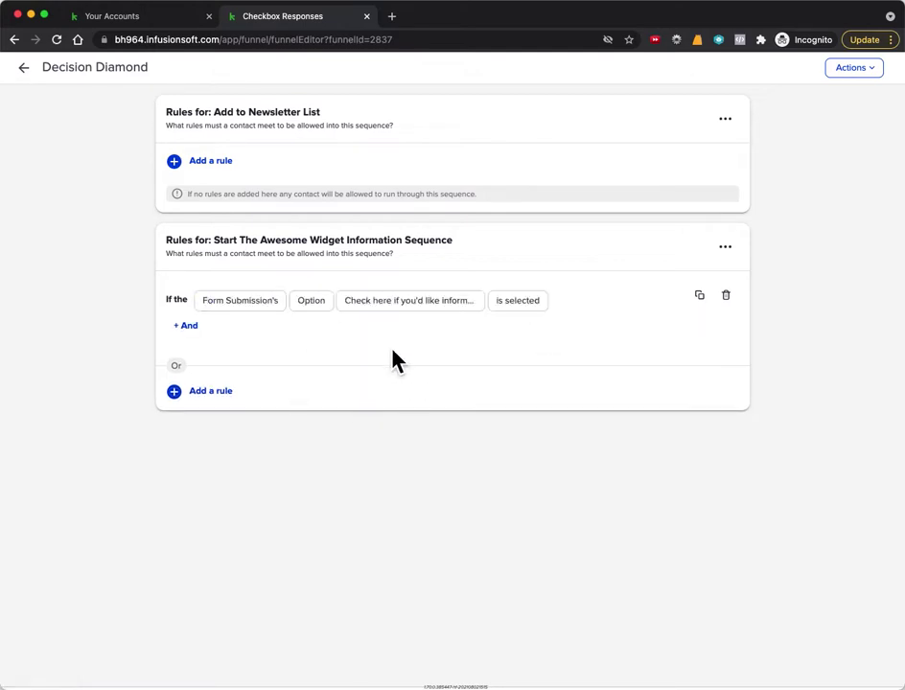
pyautogui.moveTo(216, 255); pyautogui.dragTo(467, 257)
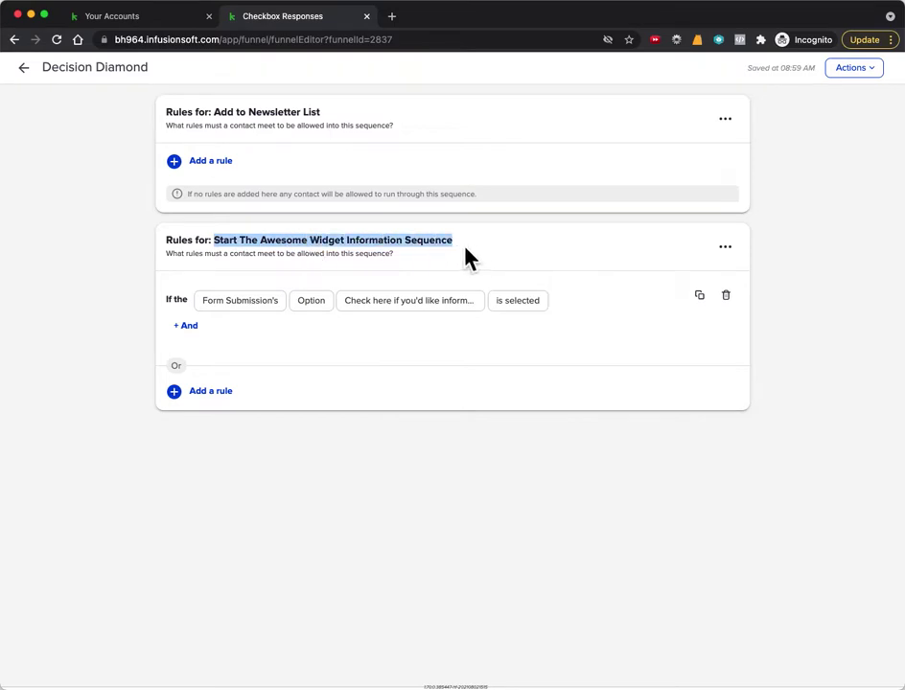
pyautogui.click(233, 493)
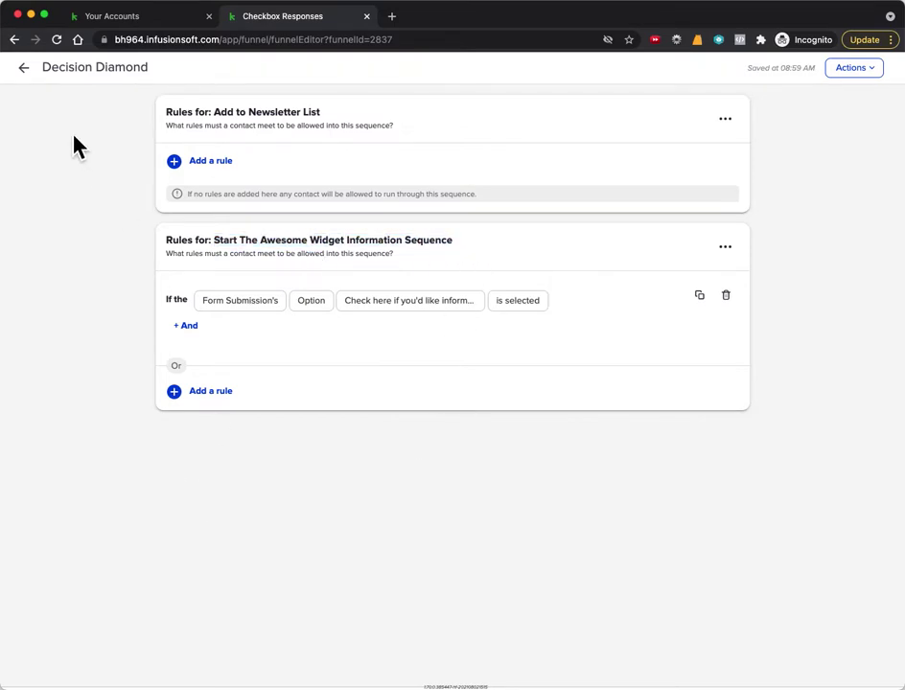
pyautogui.click(23, 71)
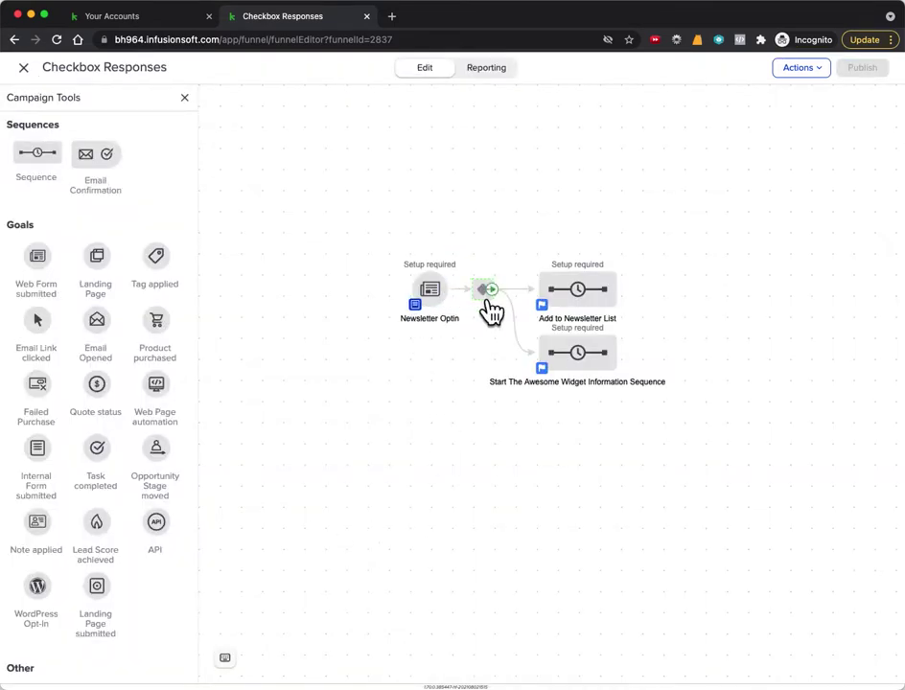
# Inside the Start The Awesome Widget Information Sequence, build a chain from Start of two email messages, each followed by a delay timer
pyautogui.doubleClick(575, 357)
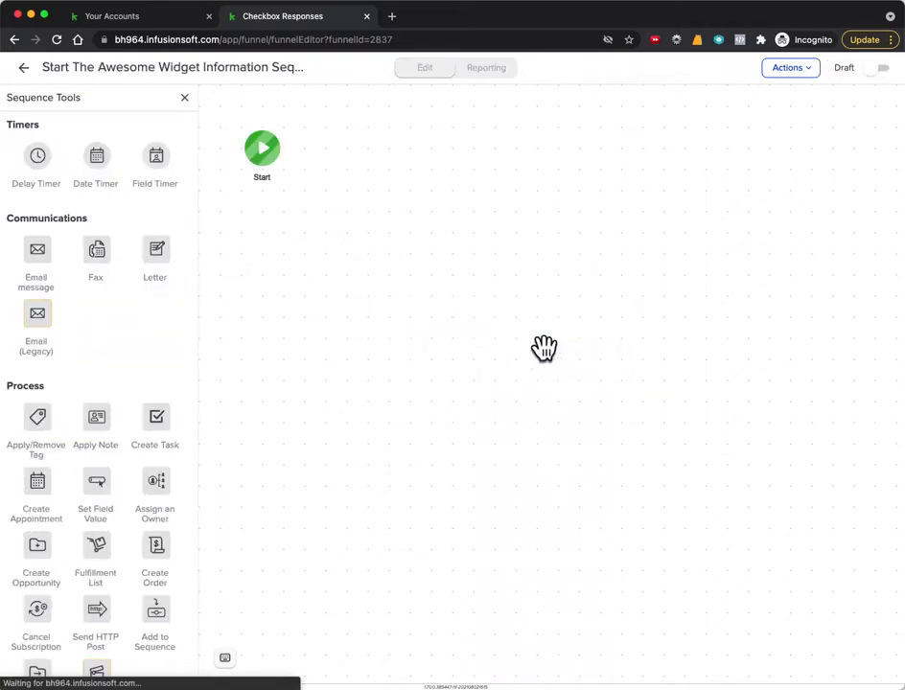
pyautogui.moveTo(56, 436); pyautogui.dragTo(350, 161)
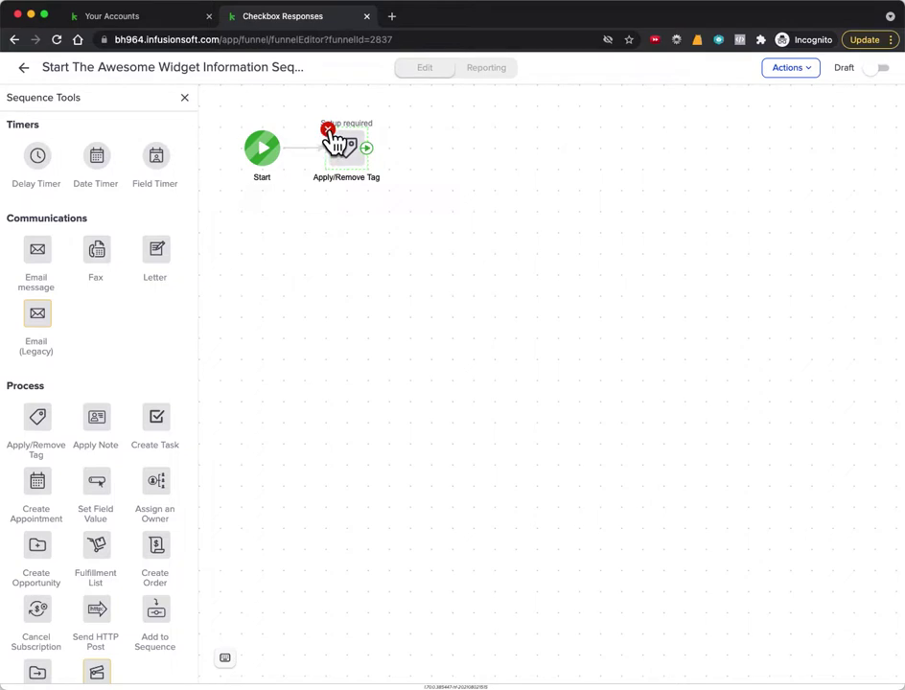
pyautogui.click(329, 130)
pyautogui.moveTo(48, 268); pyautogui.dragTo(384, 145)
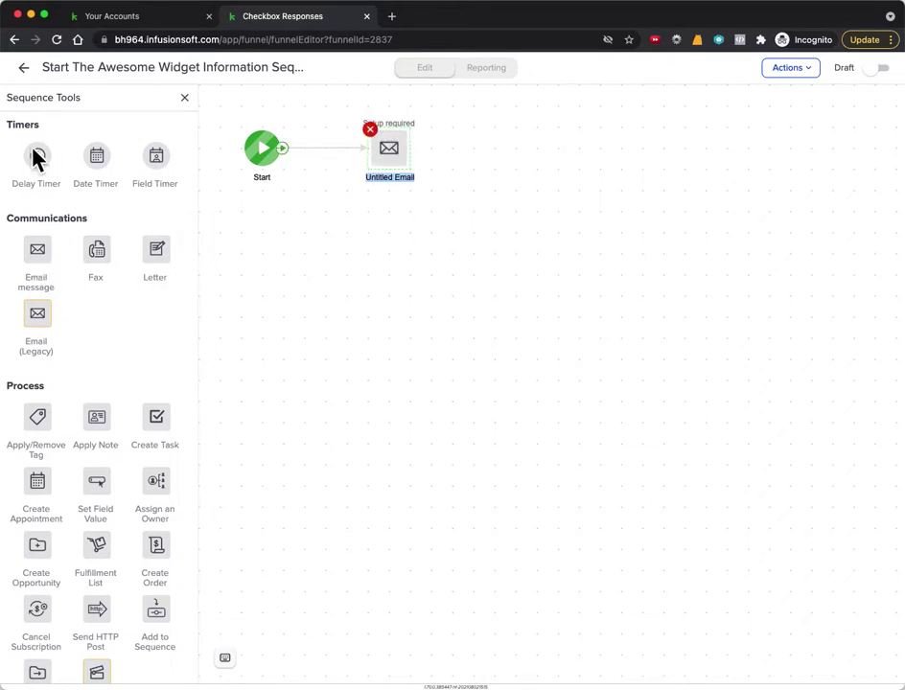
pyautogui.moveTo(35, 158); pyautogui.dragTo(514, 148)
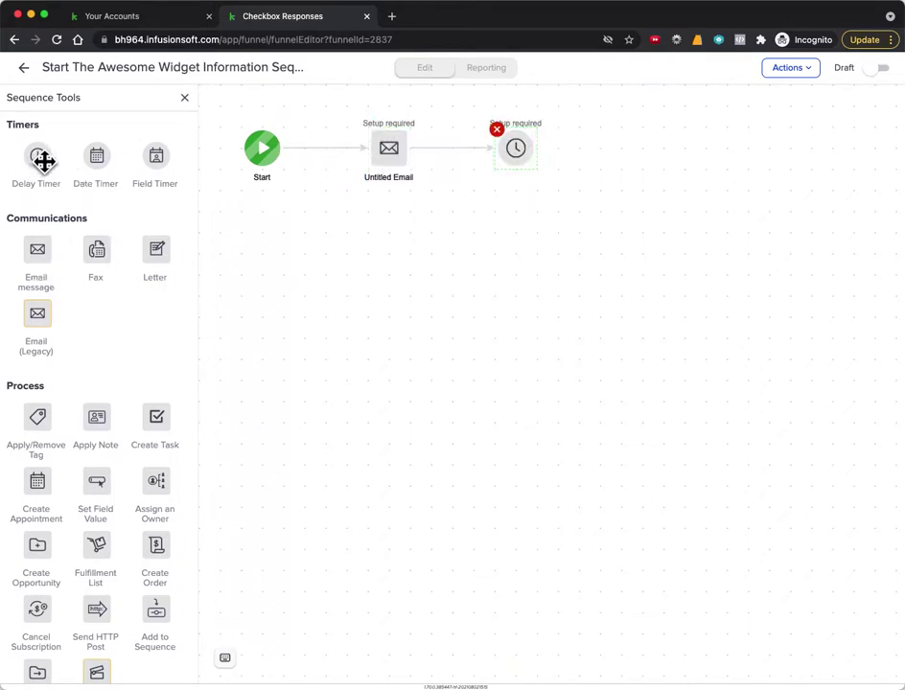
pyautogui.moveTo(37, 251); pyautogui.dragTo(621, 148)
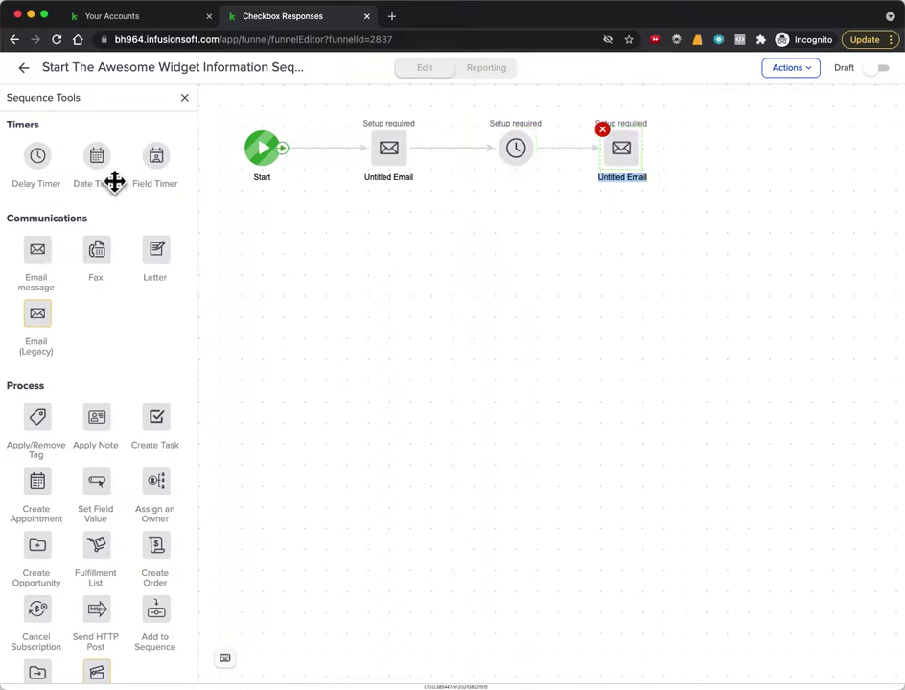
pyautogui.moveTo(34, 161); pyautogui.dragTo(605, 245)
pyautogui.moveTo(767, 148); pyautogui.dragTo(771, 154)
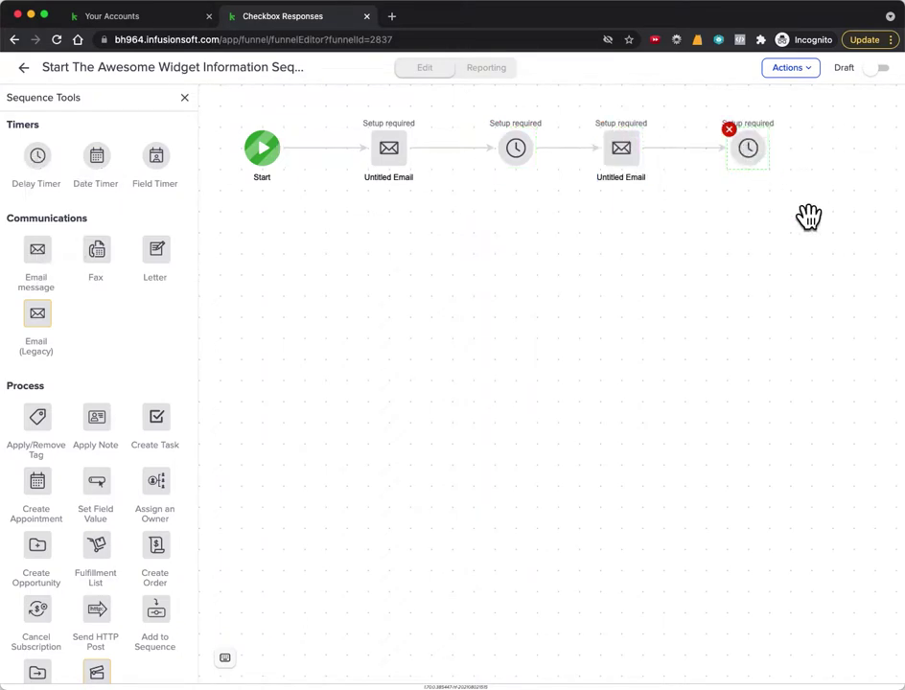